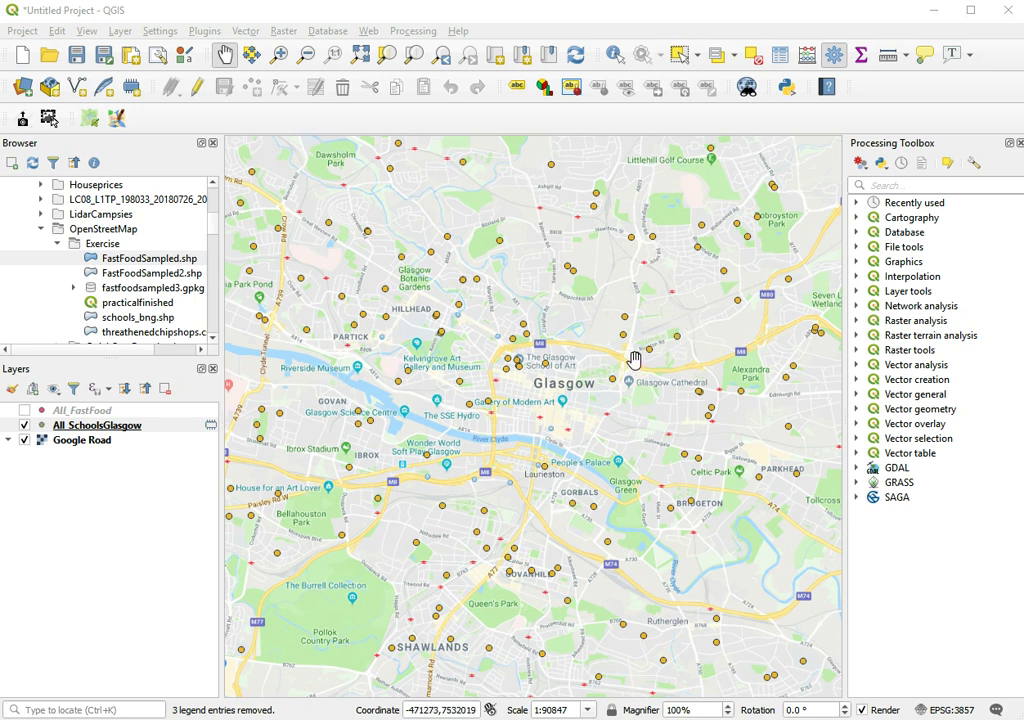
# Step: Run Reproject layer on All_SchoolsGlasgow with target CRS EPSG:27700 British National Grid
pyautogui.click(891, 186)
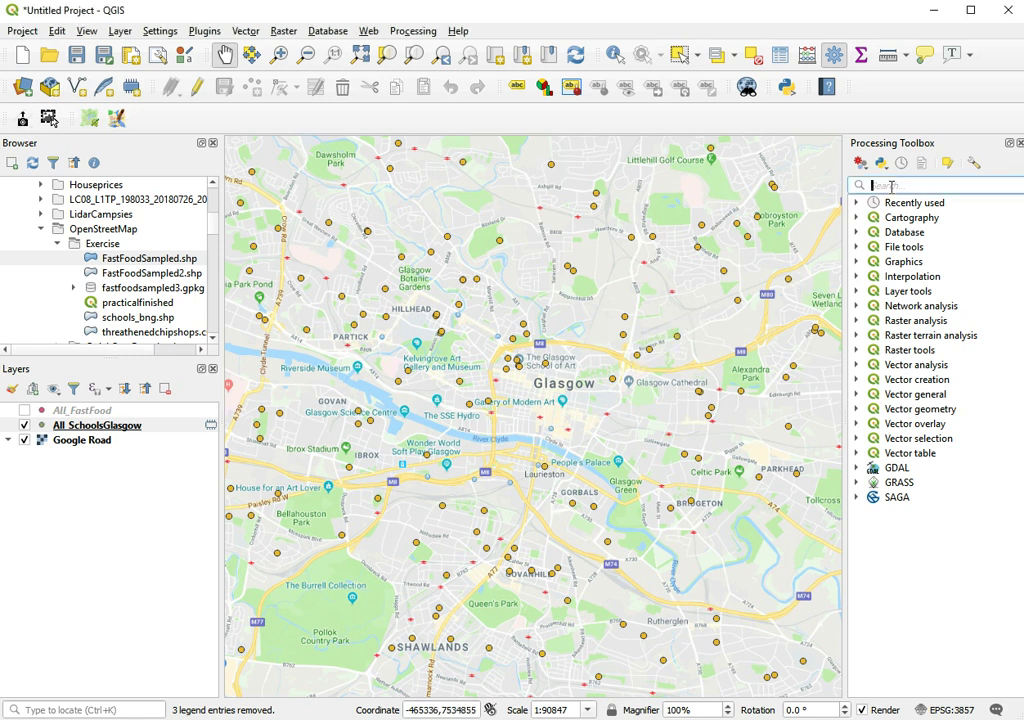
pyautogui.write('reproj')
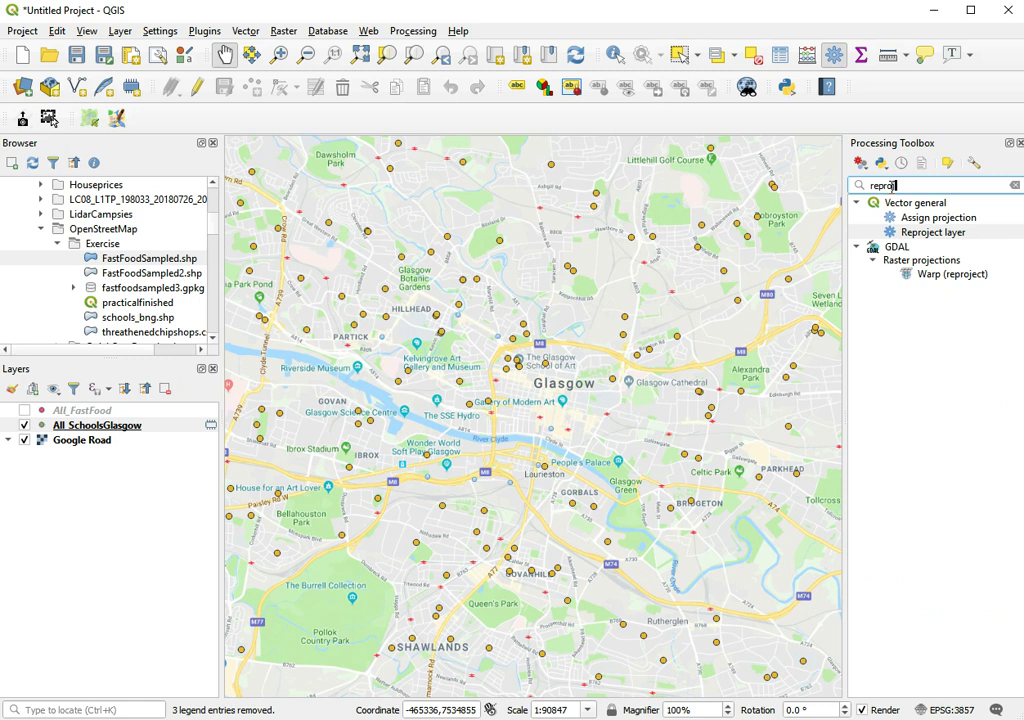
pyautogui.doubleClick(932, 232)
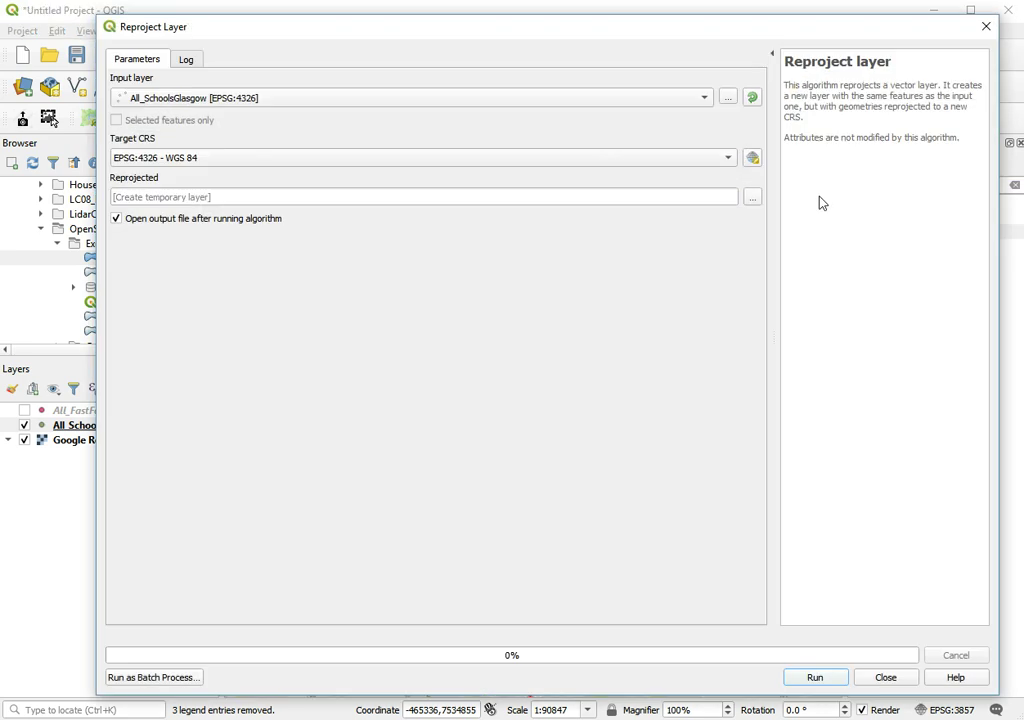
pyautogui.click(253, 168)
pyautogui.click(240, 227)
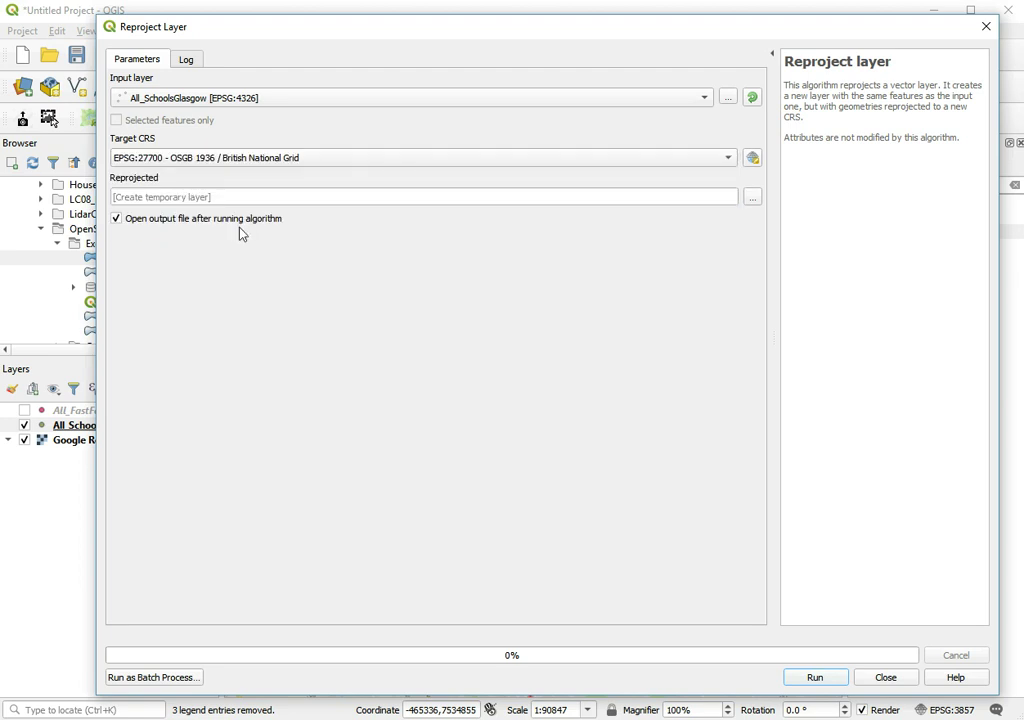
pyautogui.click(840, 677)
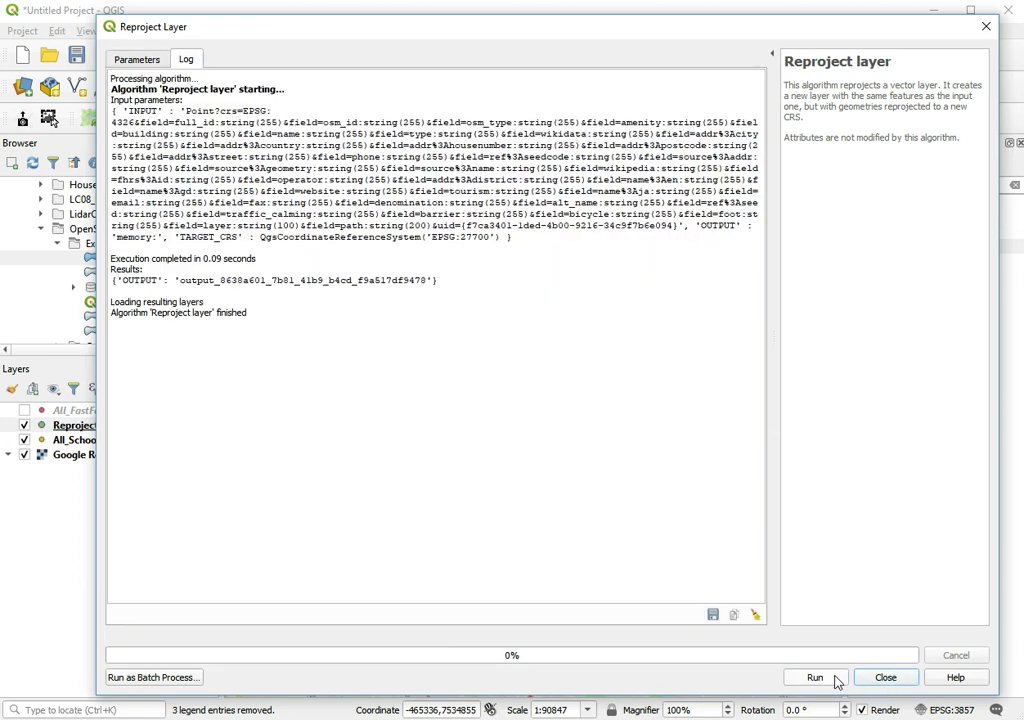
# Step: Close the reprojection window and rename the Reprojected layer to all_schools_bng
pyautogui.click(884, 677)
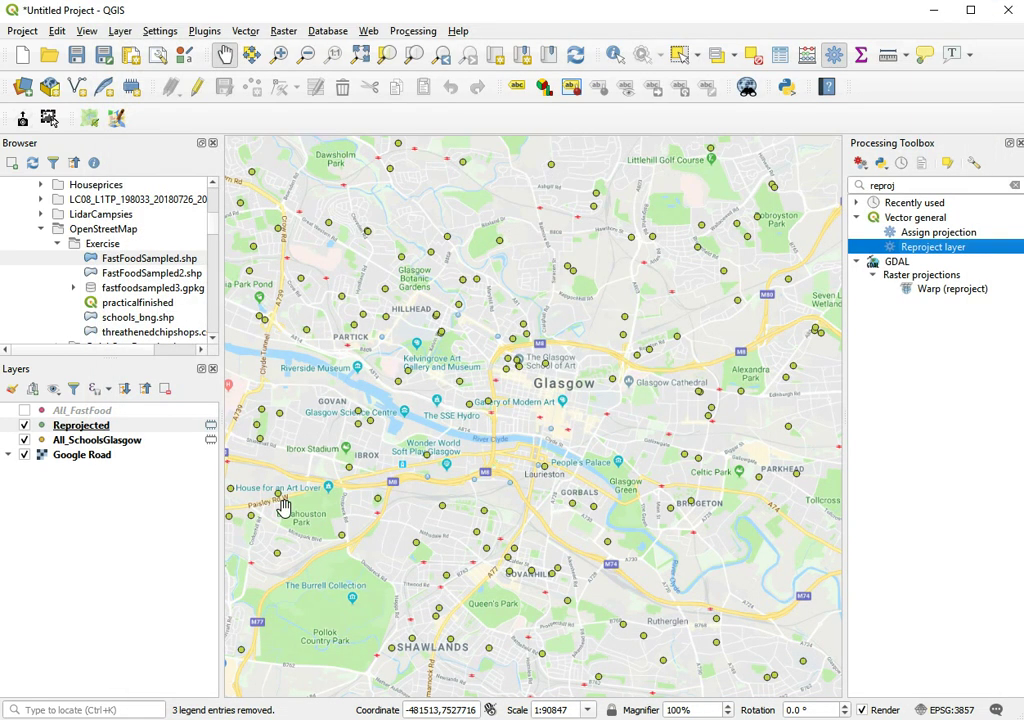
pyautogui.rightClick(72, 432)
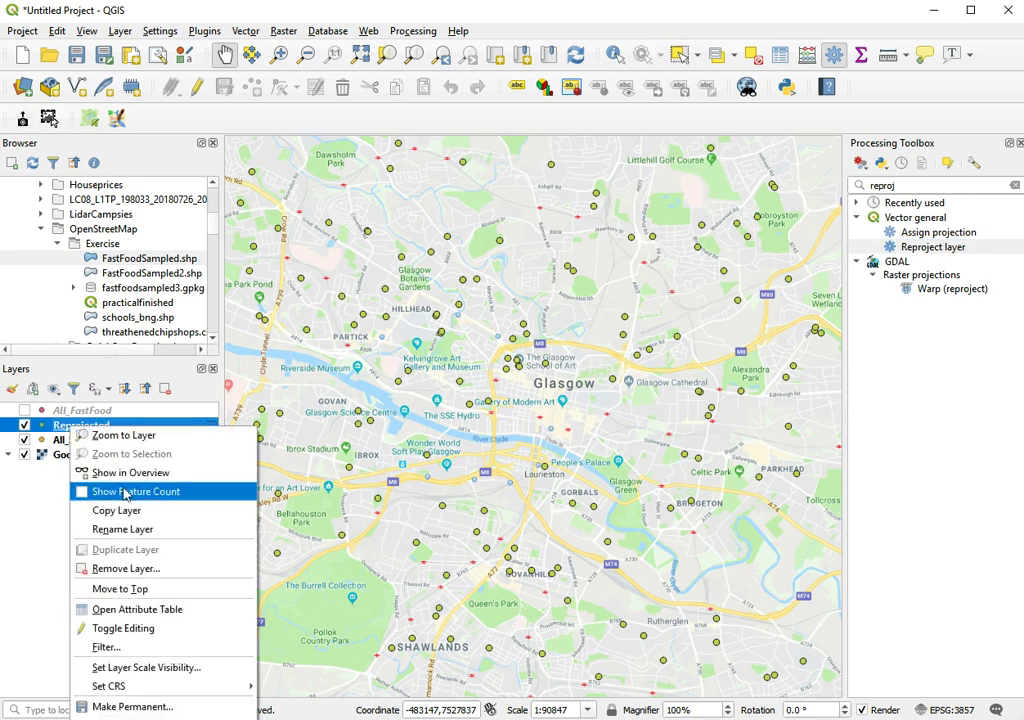
pyautogui.click(129, 532)
pyautogui.write('all_schools_bng')
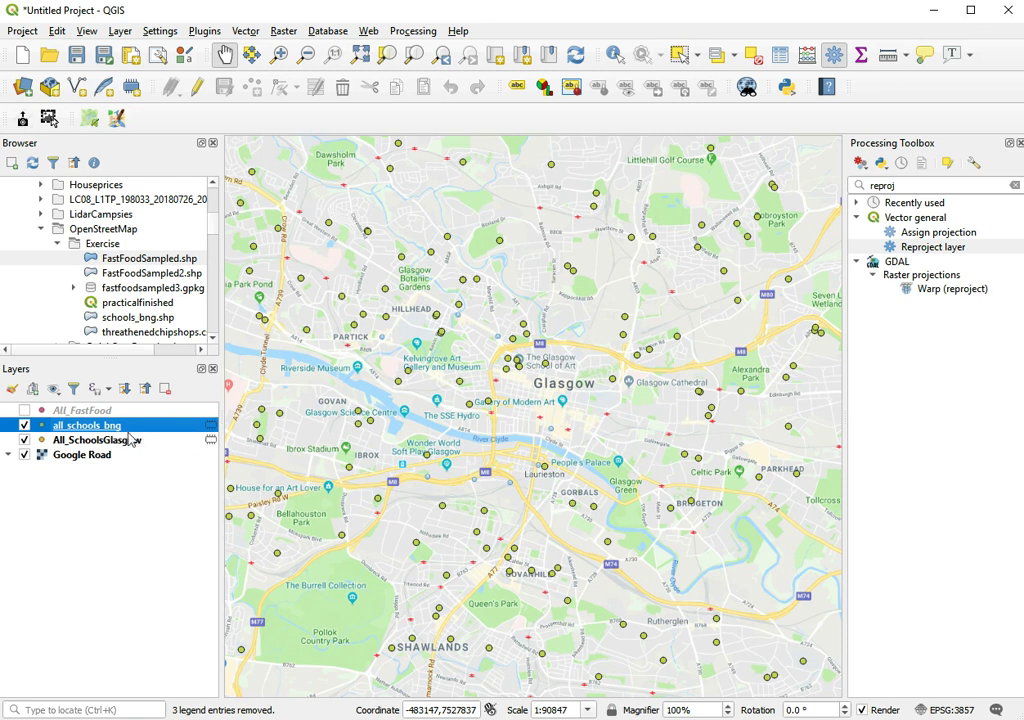
# Step: Clear the toolbox search and bring up Raster > Conversion with Rasterize (Vector to Raster)
pyautogui.click(914, 184)
pyautogui.press('BackSpace')
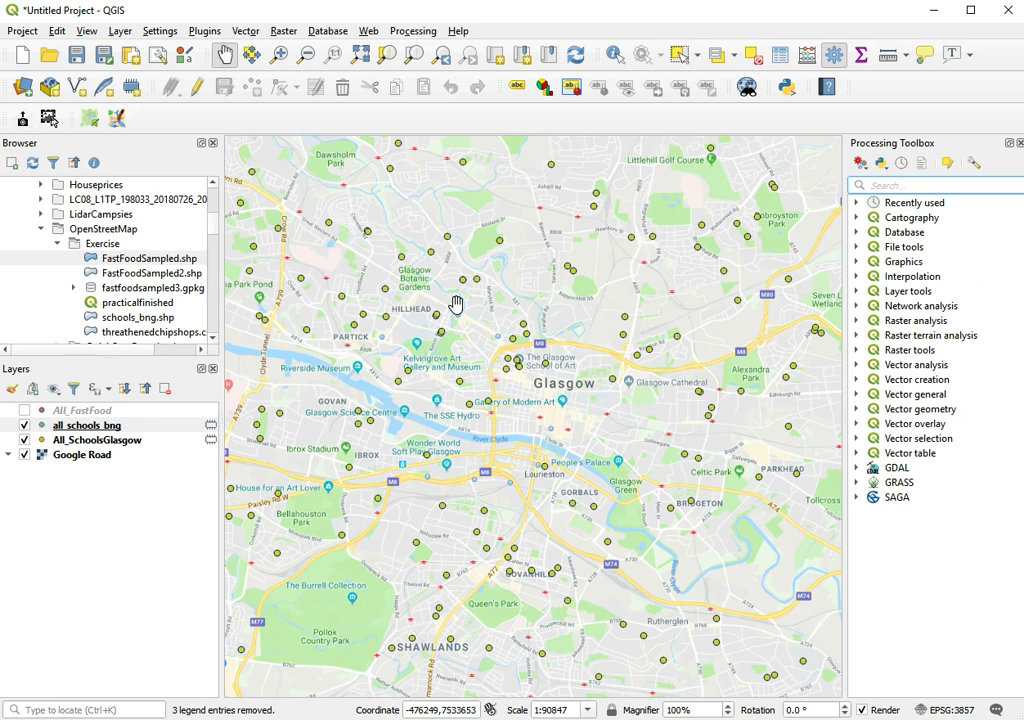
pyautogui.click(282, 36)
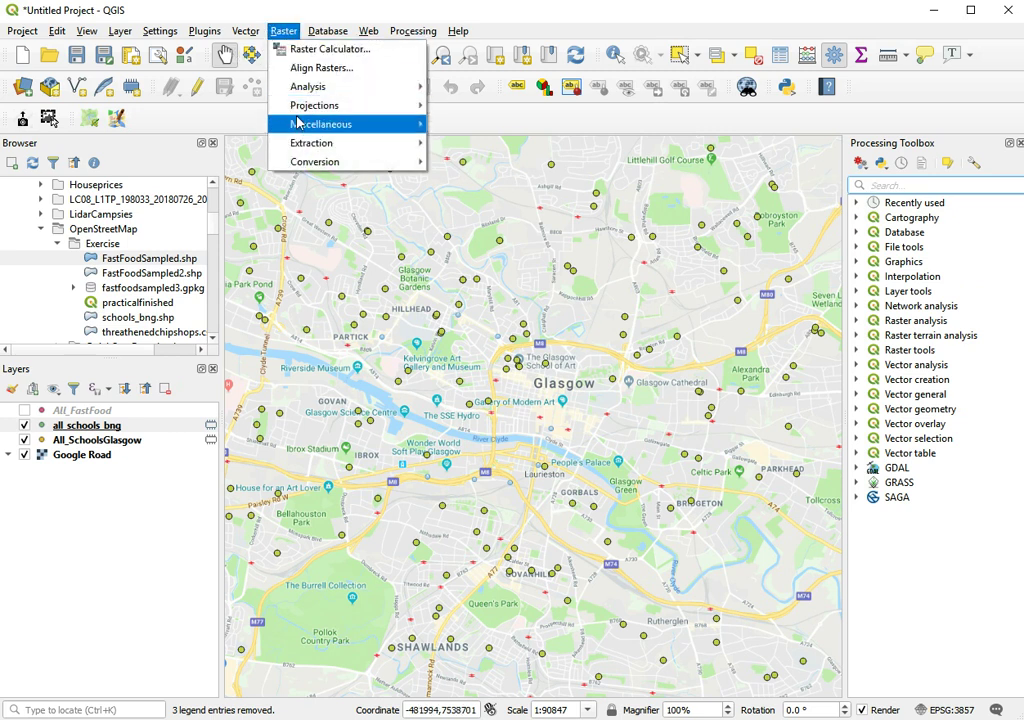
pyautogui.moveTo(308, 145)
pyautogui.moveTo(405, 163)
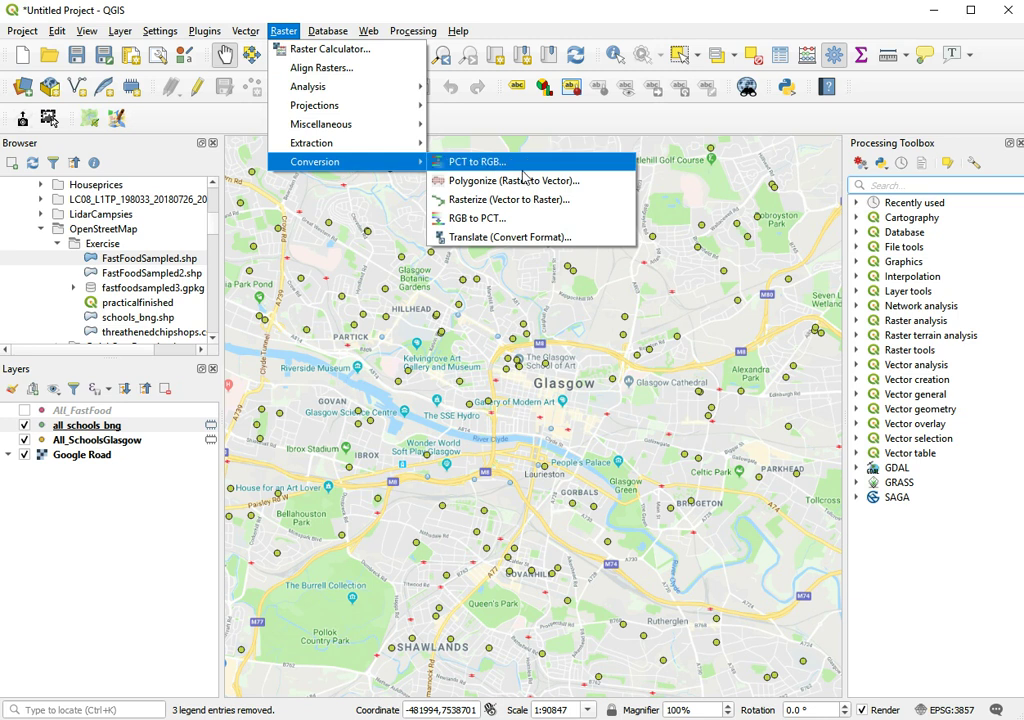
# Step: In Rasterize, use all_schools_bng as the input layer with a fixed burn value of 1
pyautogui.click(524, 204)
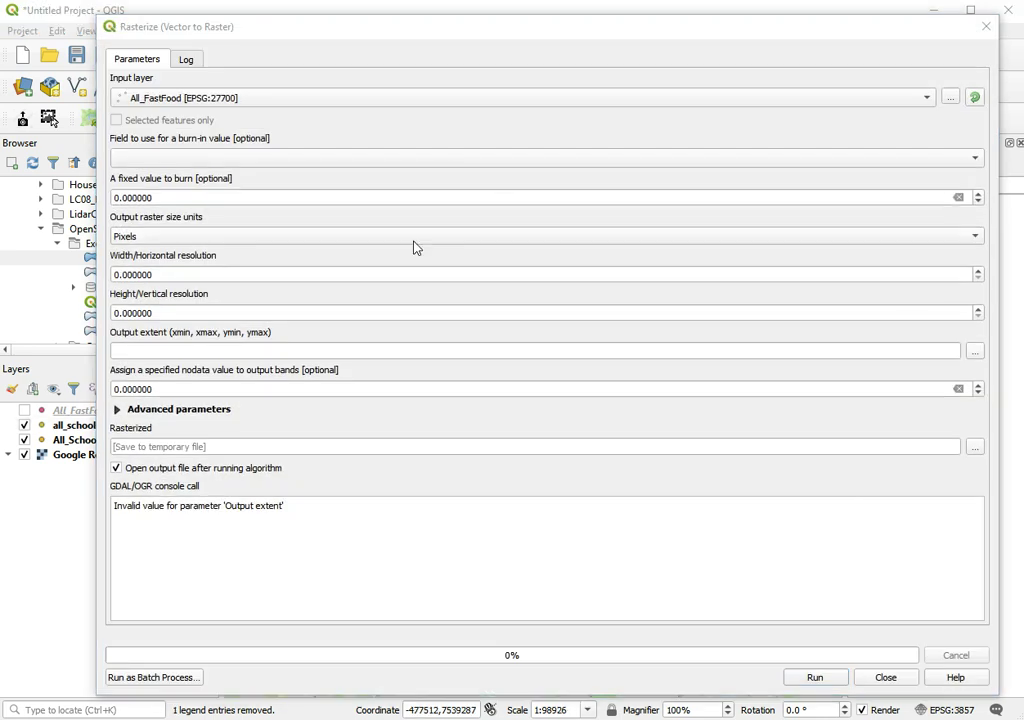
pyautogui.click(392, 100)
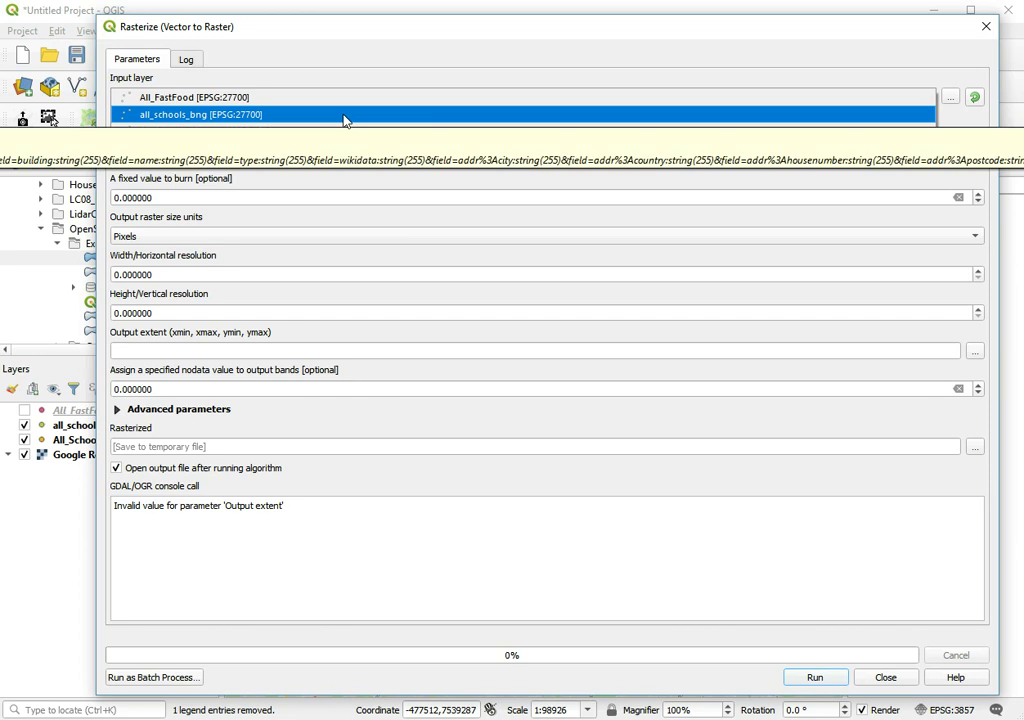
pyautogui.click(344, 116)
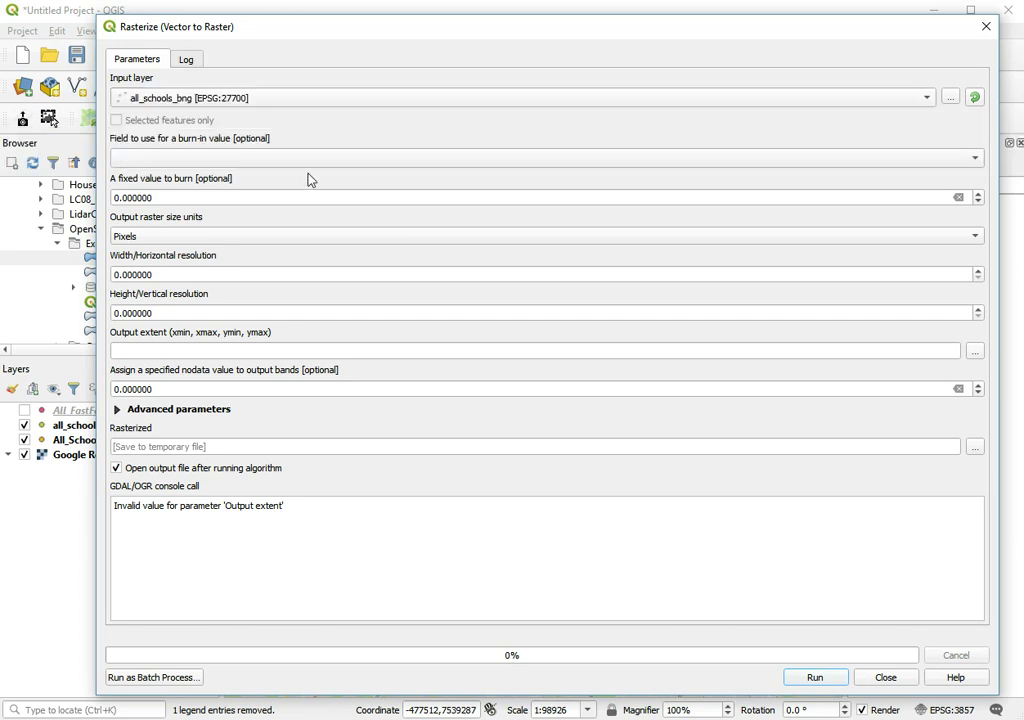
pyautogui.click(192, 197)
pyautogui.write('1')
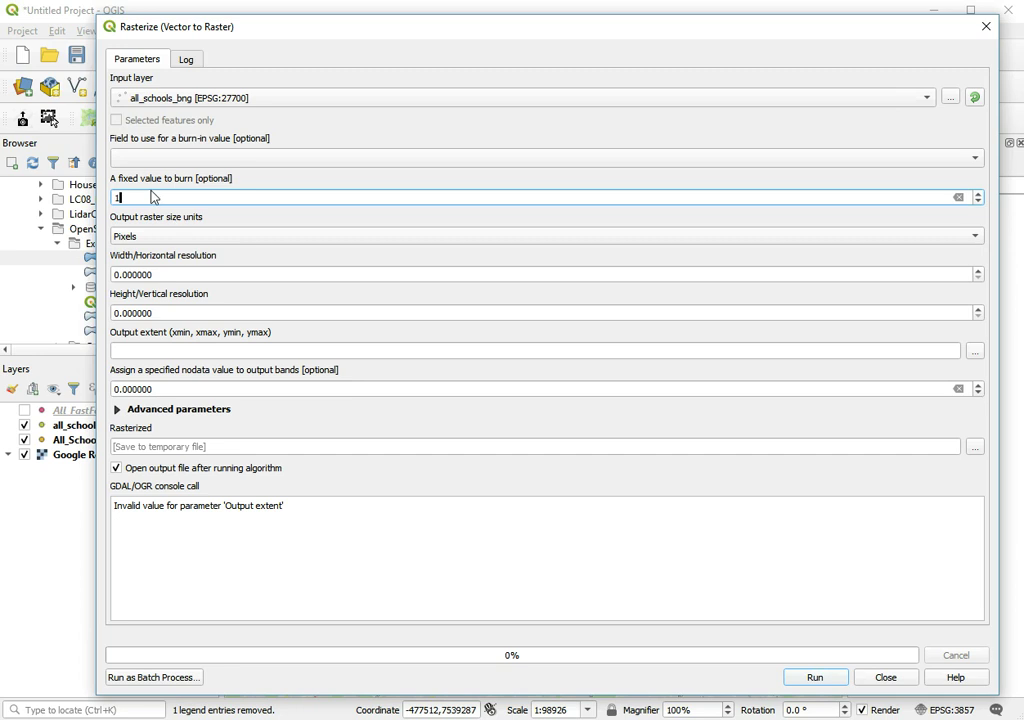
# Step: Size the output in georeferenced units at 10 by 10 resolution
pyautogui.click(174, 238)
pyautogui.click(174, 253)
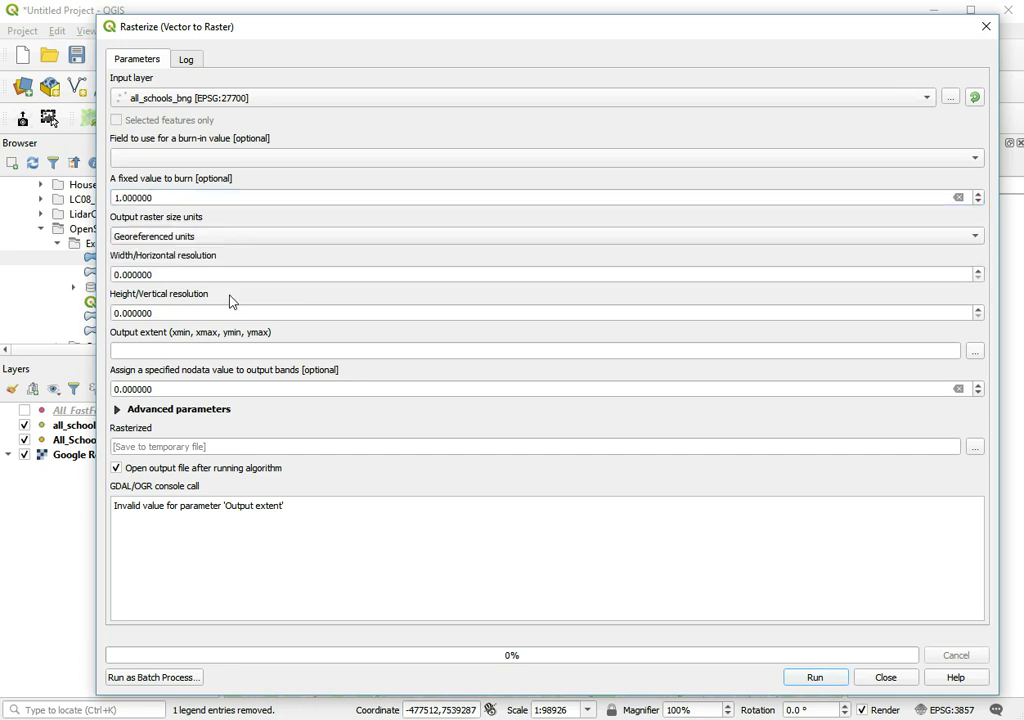
pyautogui.moveTo(182, 278); pyautogui.dragTo(68, 283)
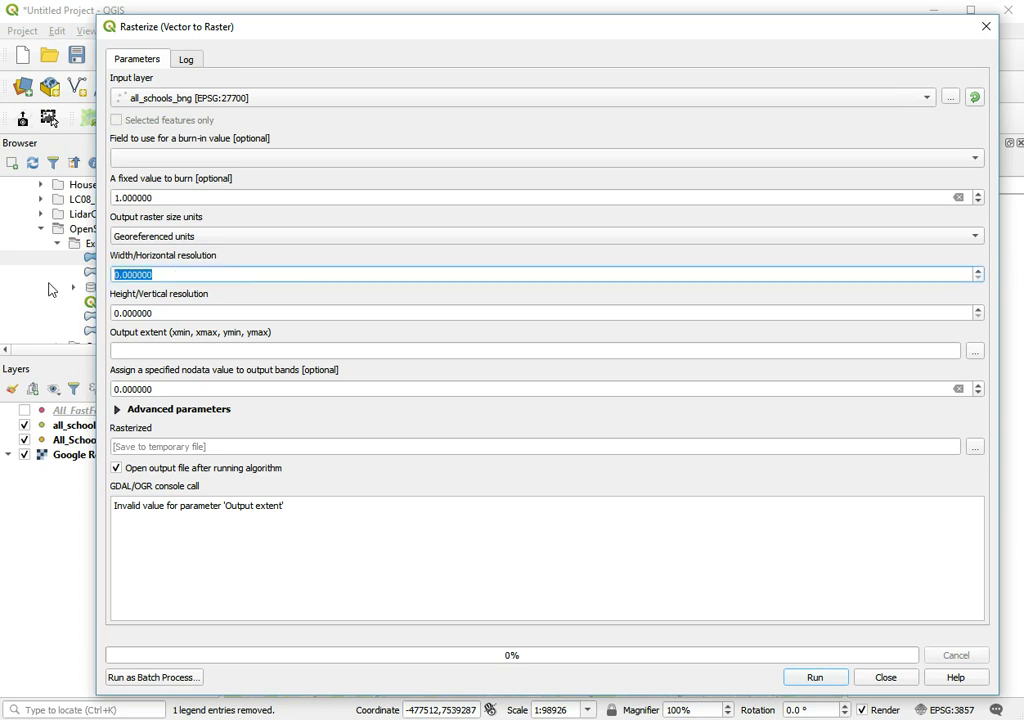
pyautogui.write('10')
pyautogui.press('Tab')
pyautogui.write('10')
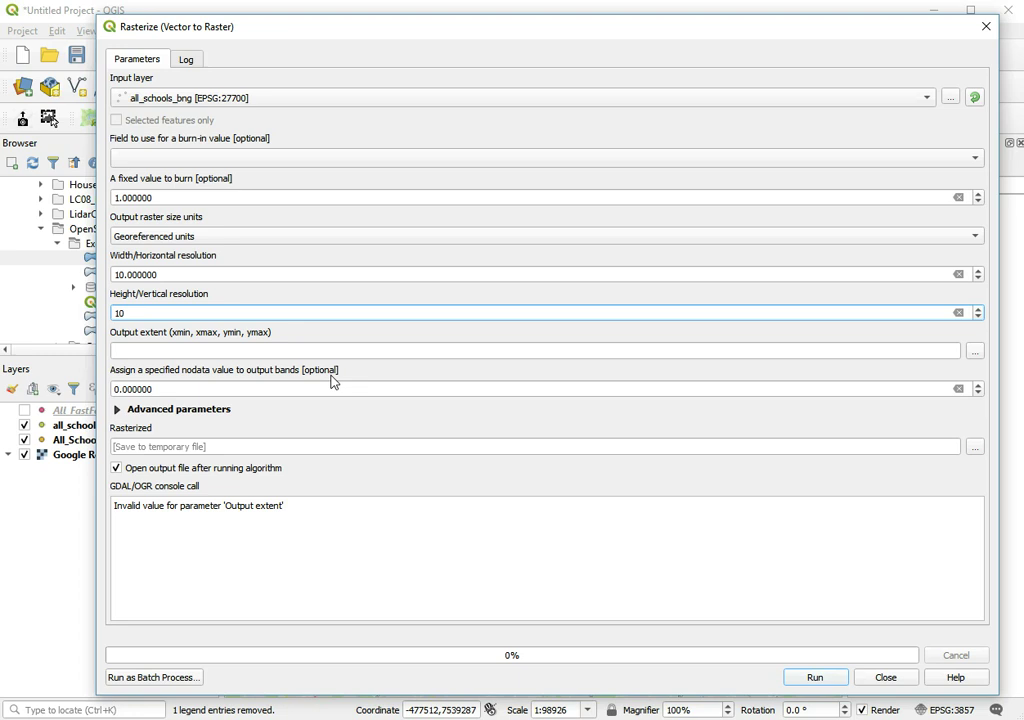
# Step: Take the output extent from all_schools_bng and run the rasterization
pyautogui.click(974, 353)
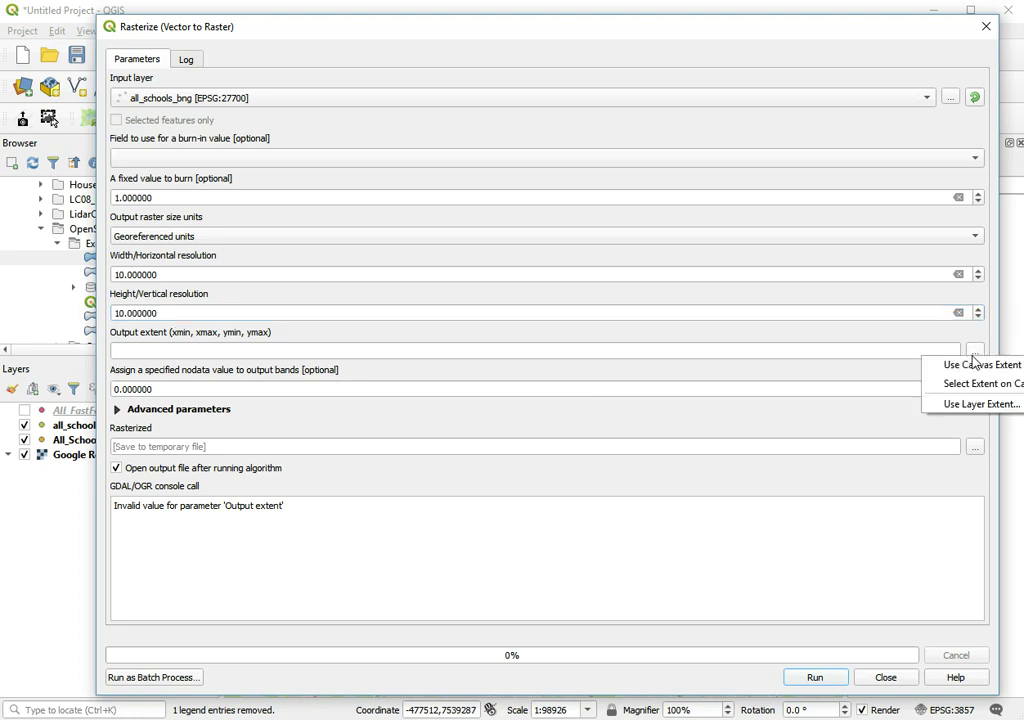
pyautogui.click(967, 405)
pyautogui.click(576, 363)
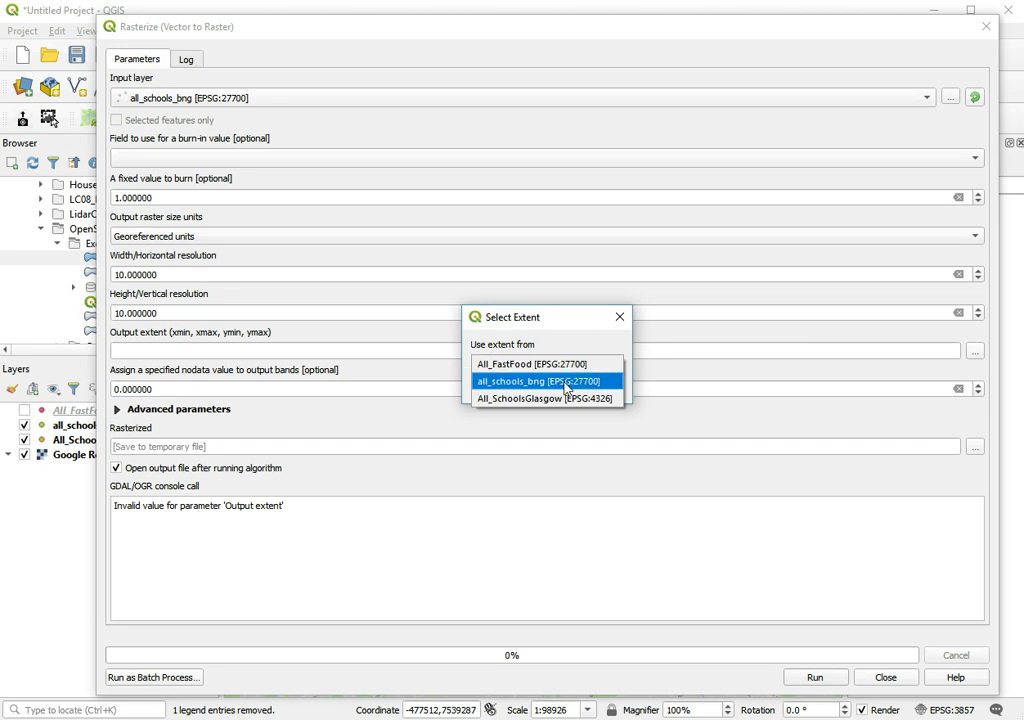
pyautogui.click(565, 383)
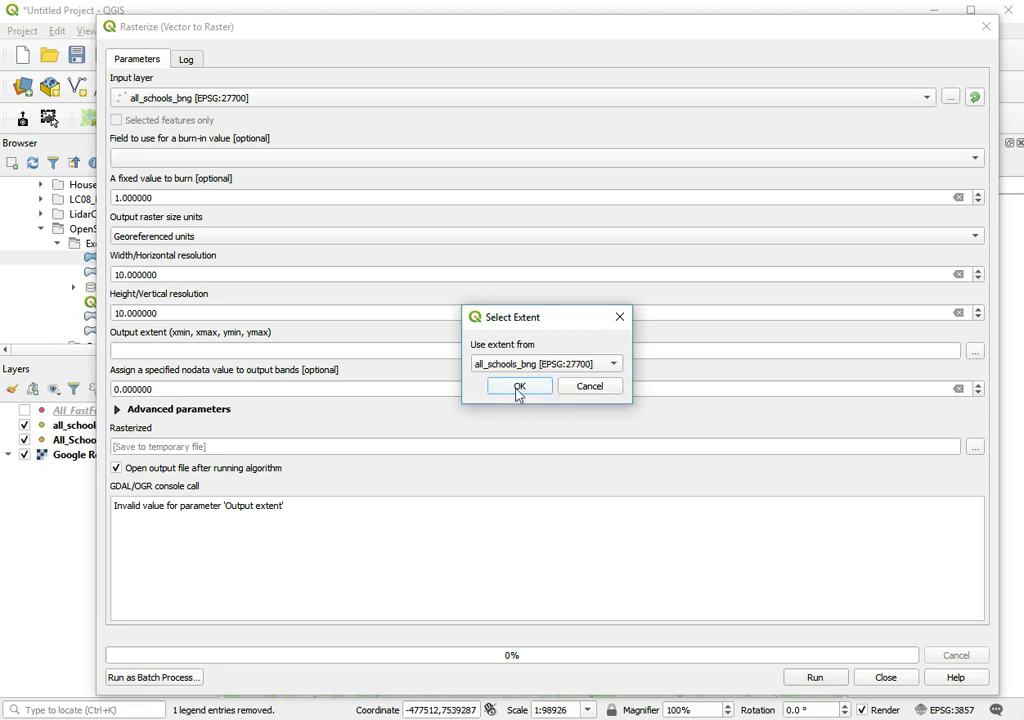
pyautogui.click(518, 388)
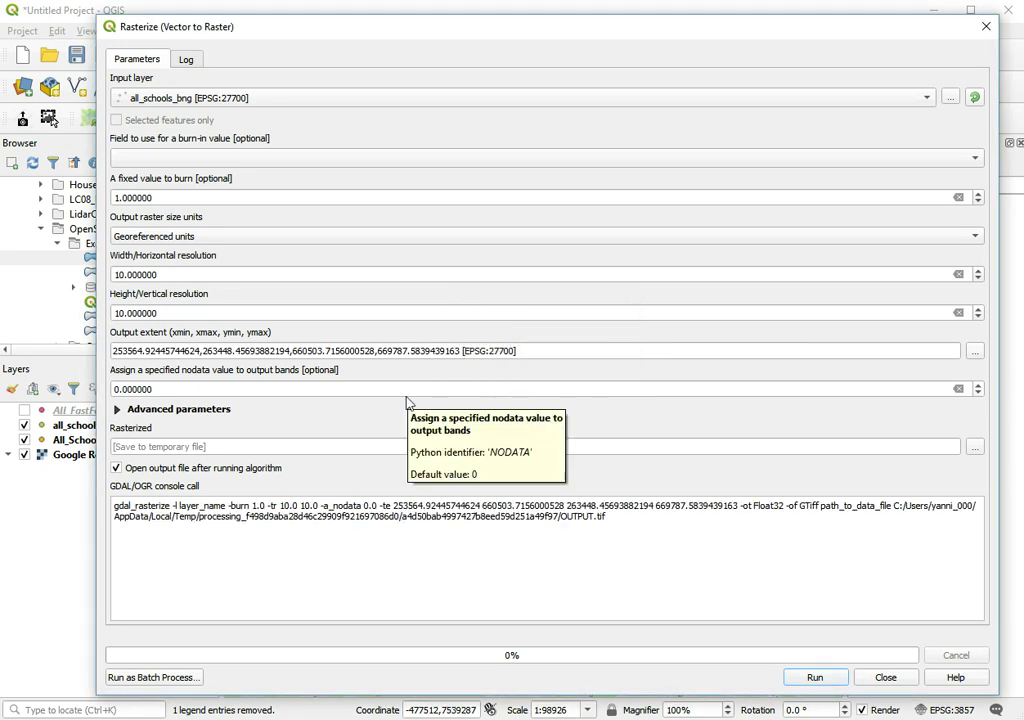
pyautogui.click(815, 677)
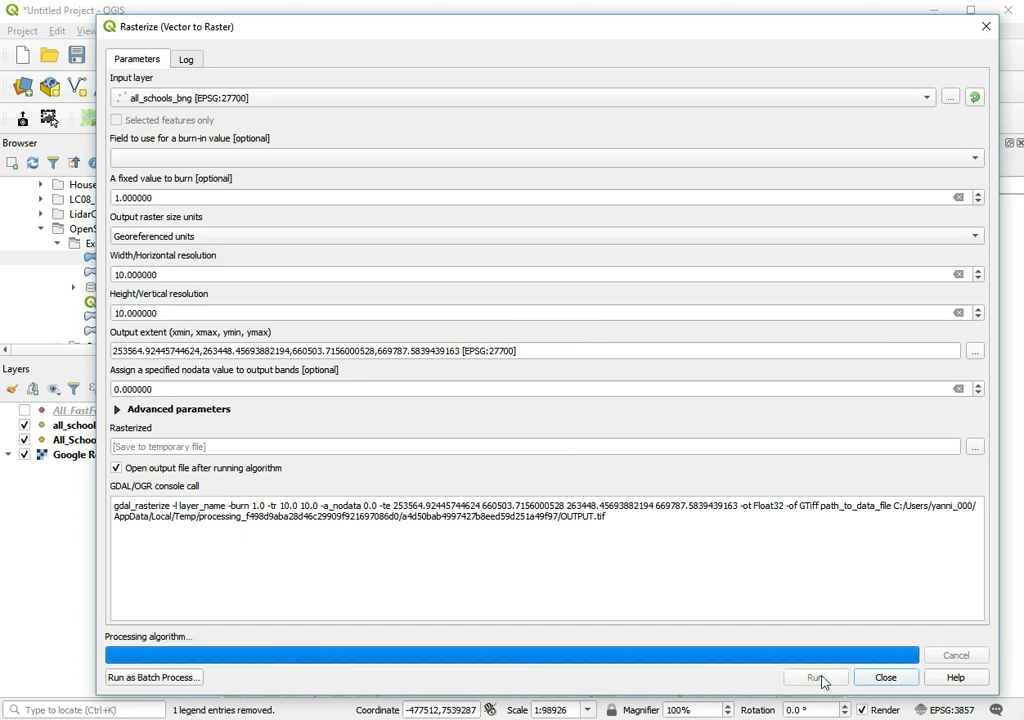
pyautogui.click(881, 678)
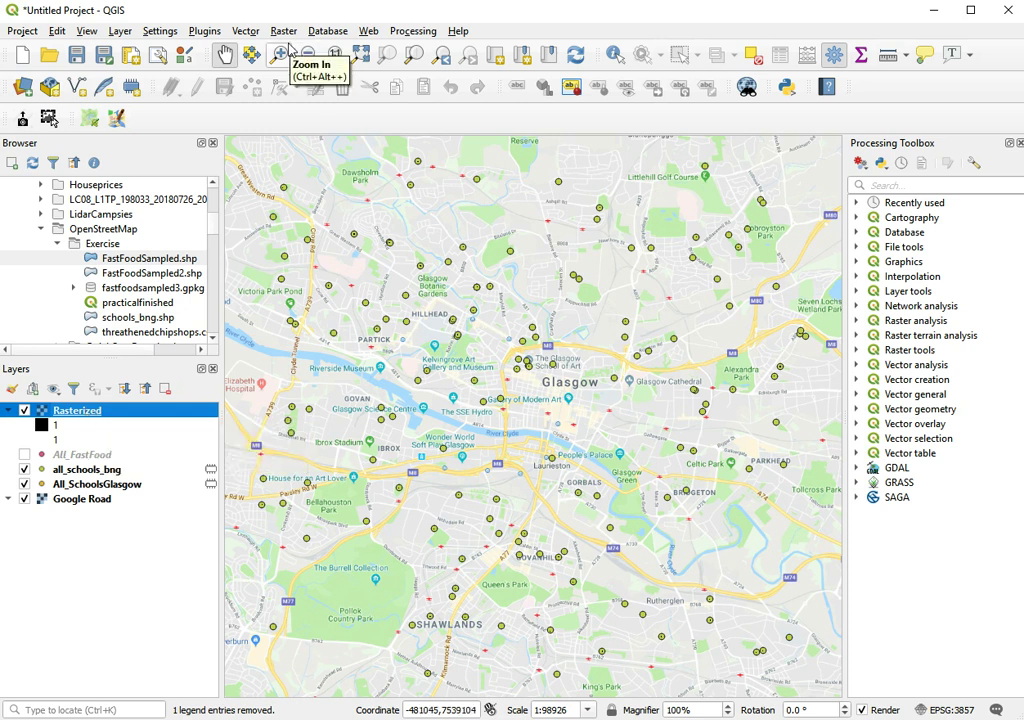
# Step: Search the Processing Toolbox for 'proxim'
pyautogui.click(889, 185)
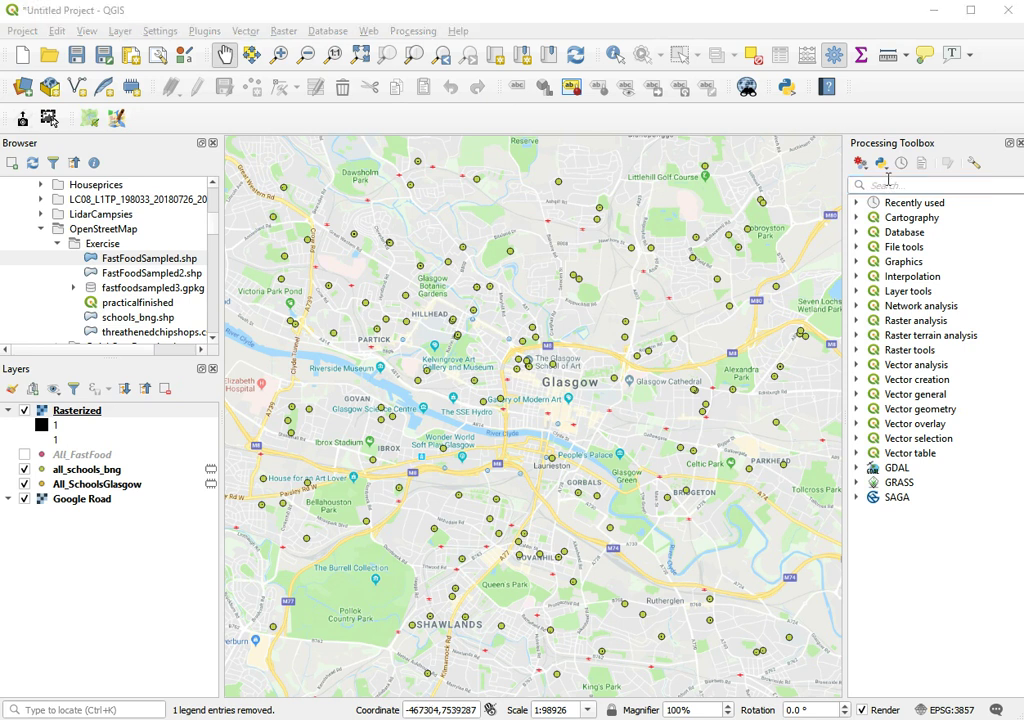
pyautogui.write('pr')
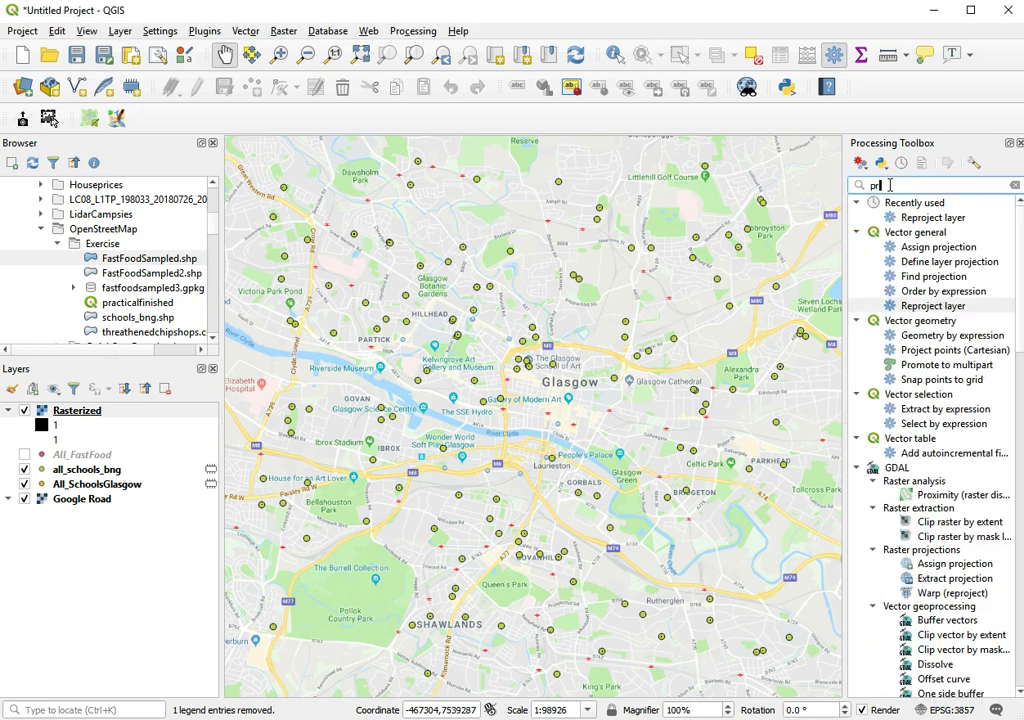
pyautogui.write('oximity')
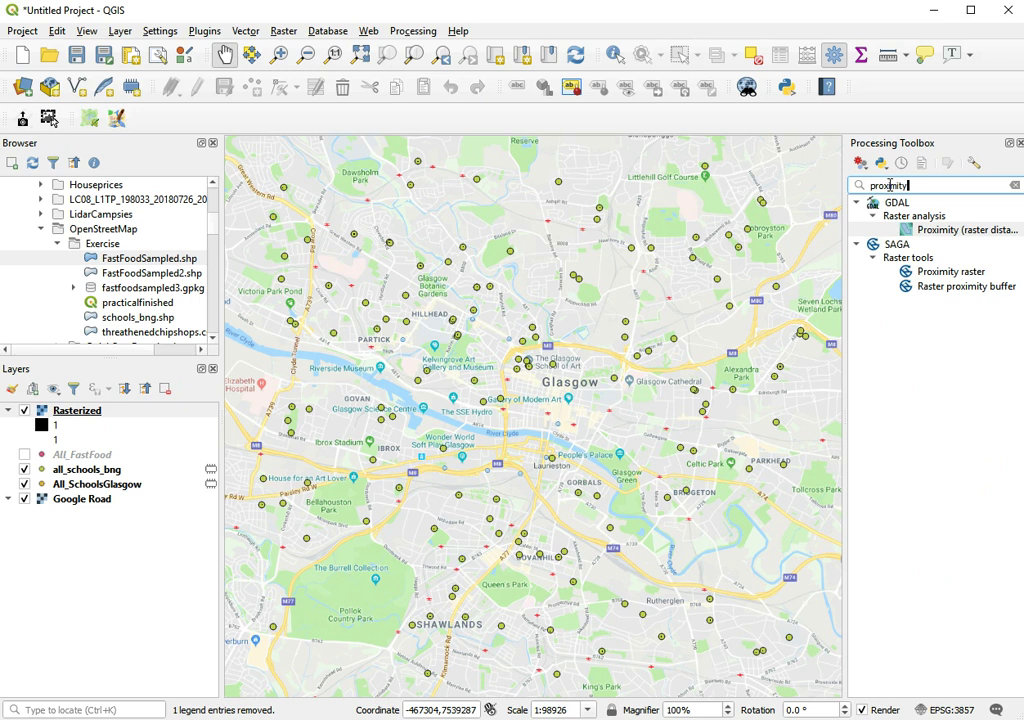
# Step: Run Proximity on the Rasterized layer with georeferenced distance units and UInt16 output
pyautogui.doubleClick(950, 232)
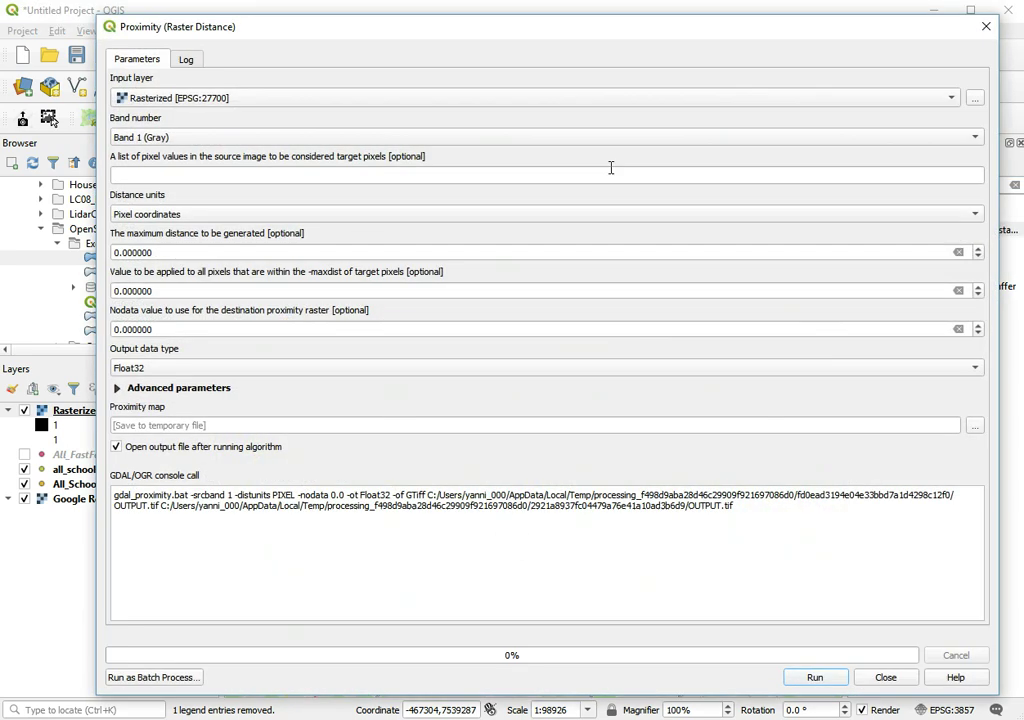
pyautogui.click(361, 100)
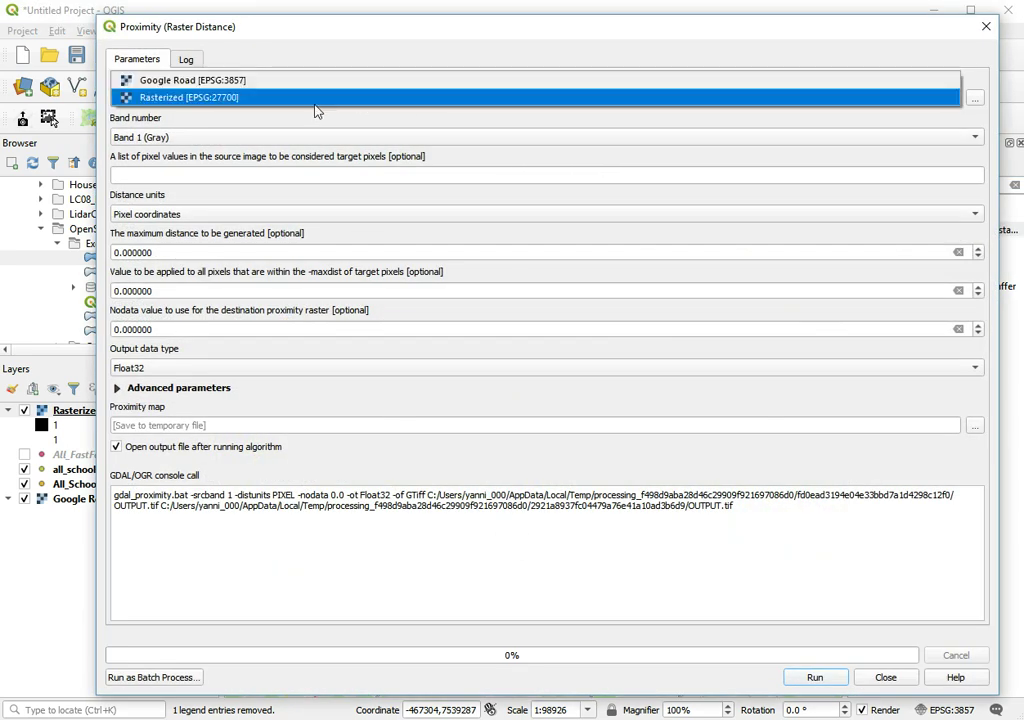
pyautogui.click(301, 97)
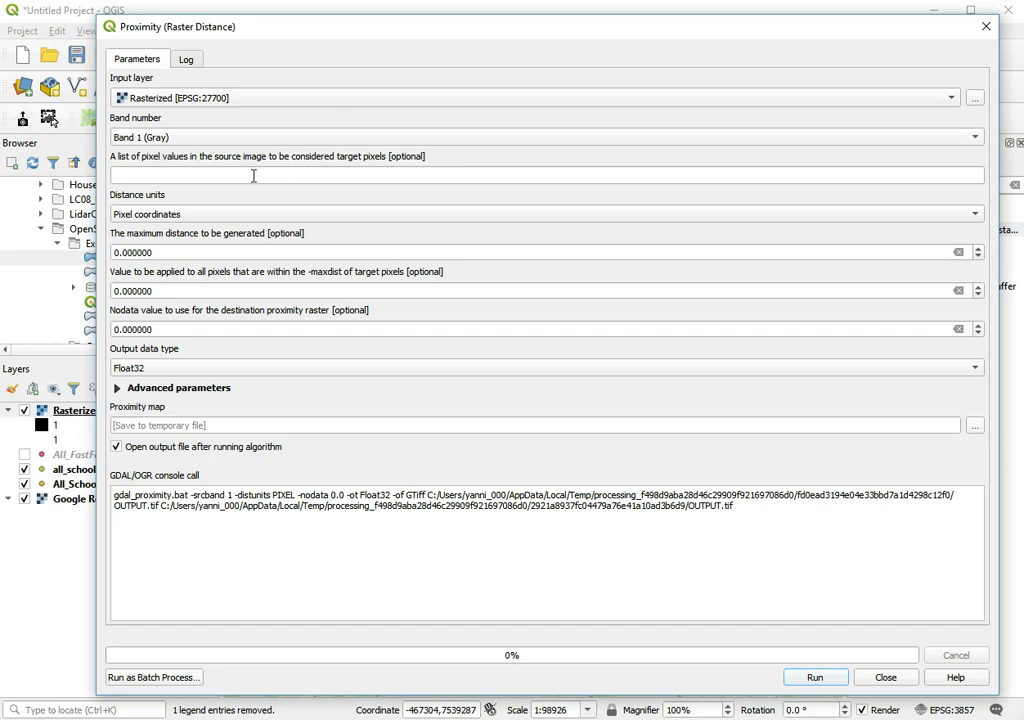
pyautogui.click(219, 214)
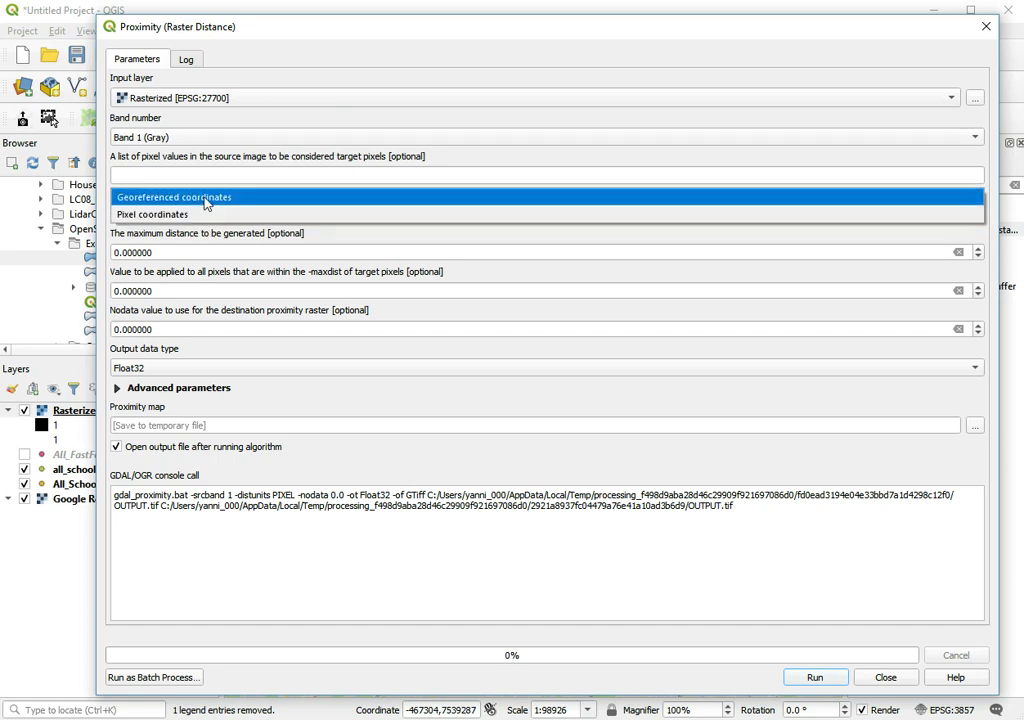
pyautogui.click(207, 199)
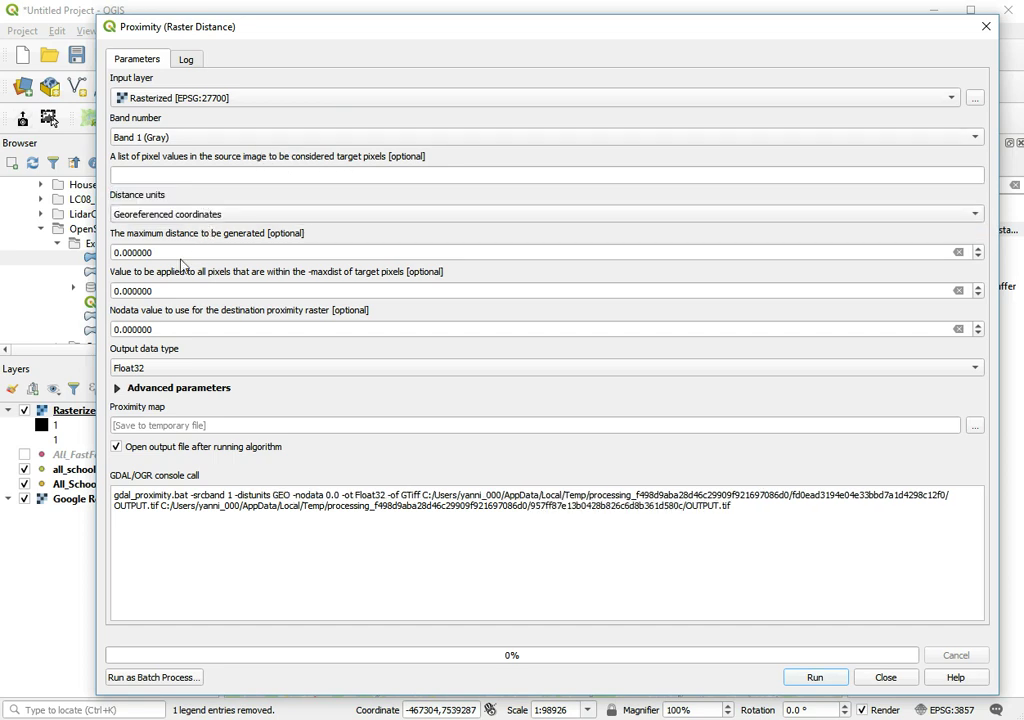
pyautogui.click(248, 369)
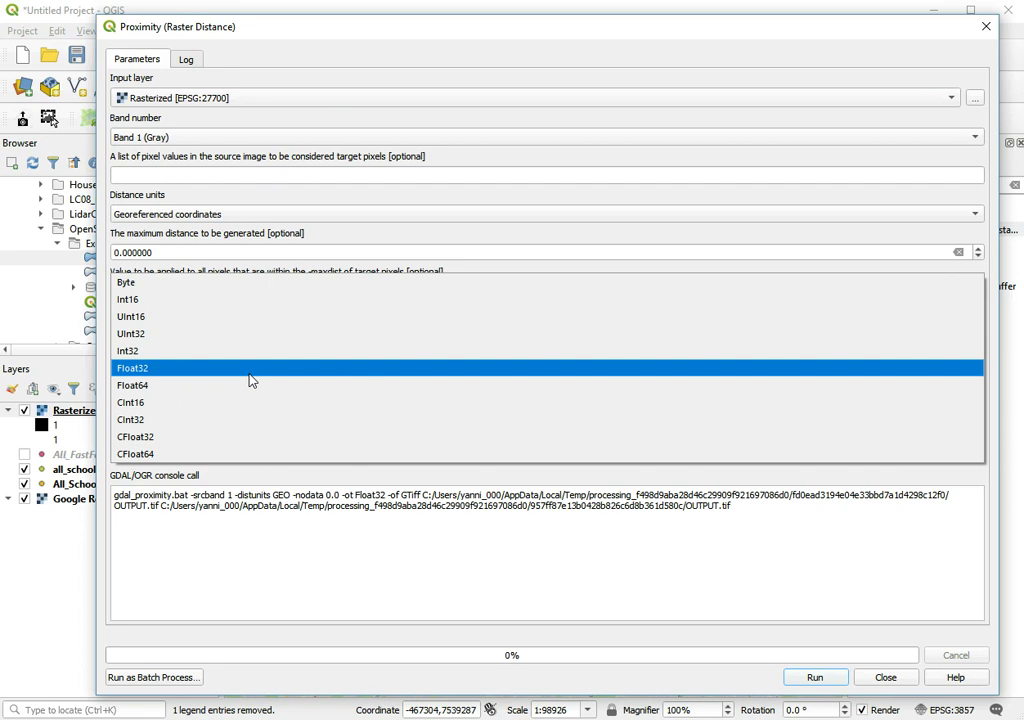
pyautogui.click(236, 317)
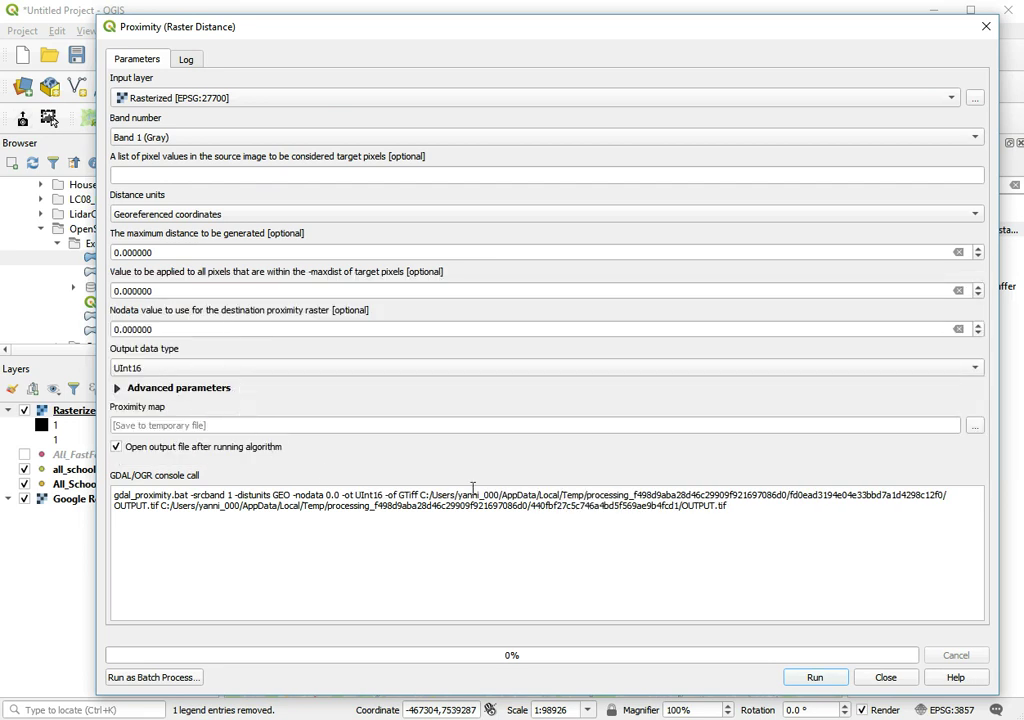
pyautogui.click(815, 677)
pyautogui.click(887, 678)
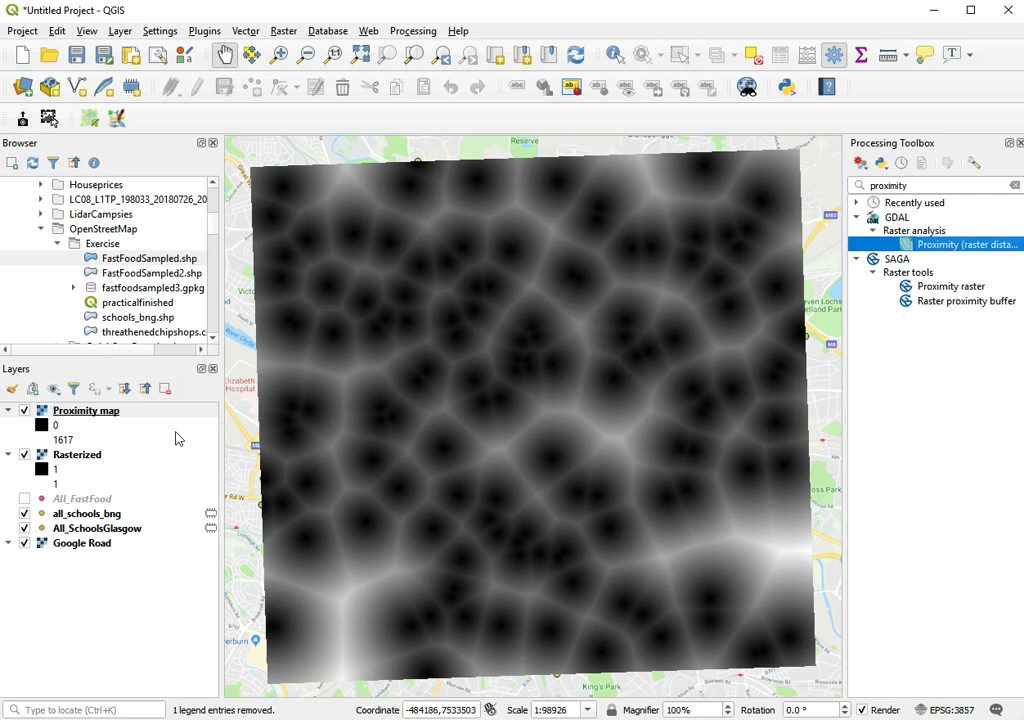
# Step: Drag all_schools_bng above Proximity map in the Layers panel
pyautogui.moveTo(87, 513); pyautogui.dragTo(84, 462)
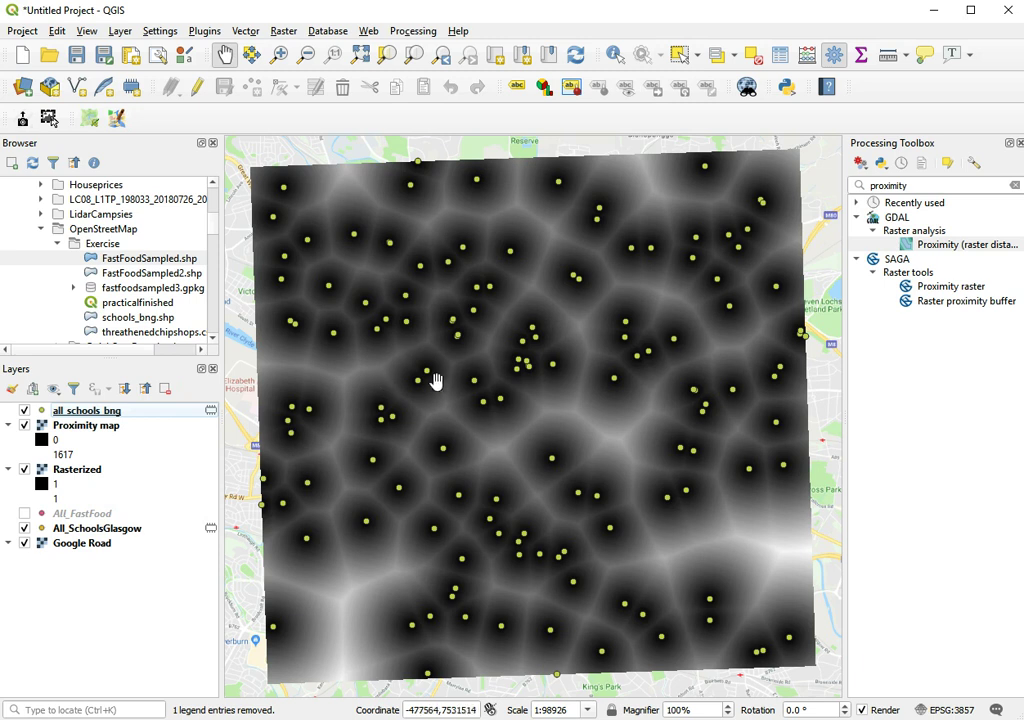